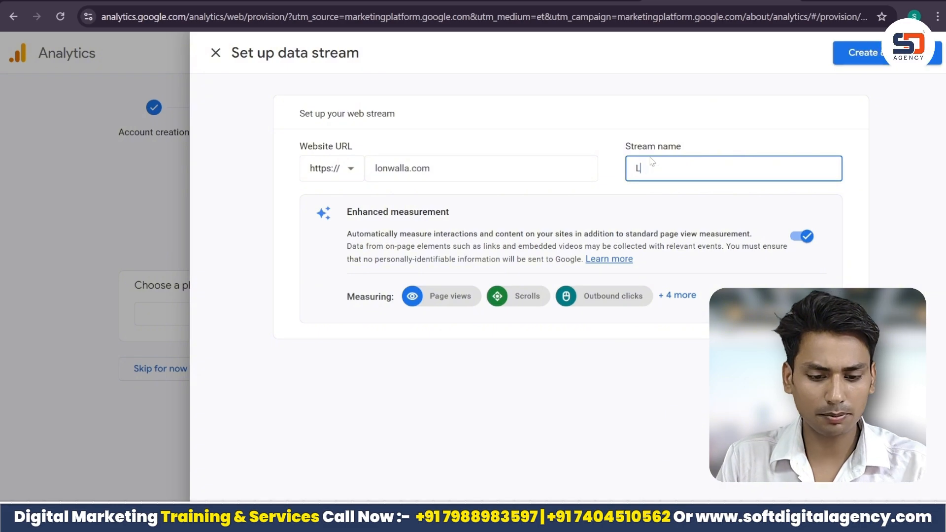
Name the lonwalla.com web stream "Loan Service" and create the data stream.
type("Service")
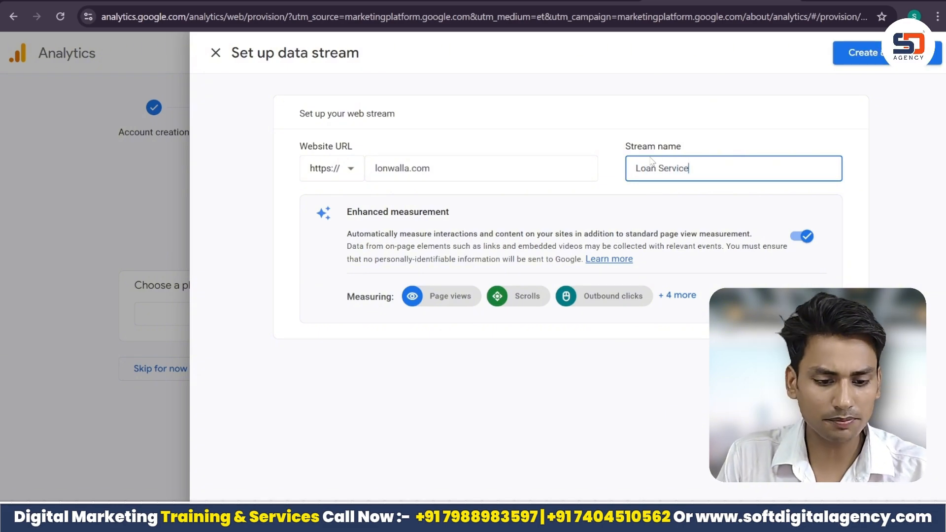
left_click(932, 55)
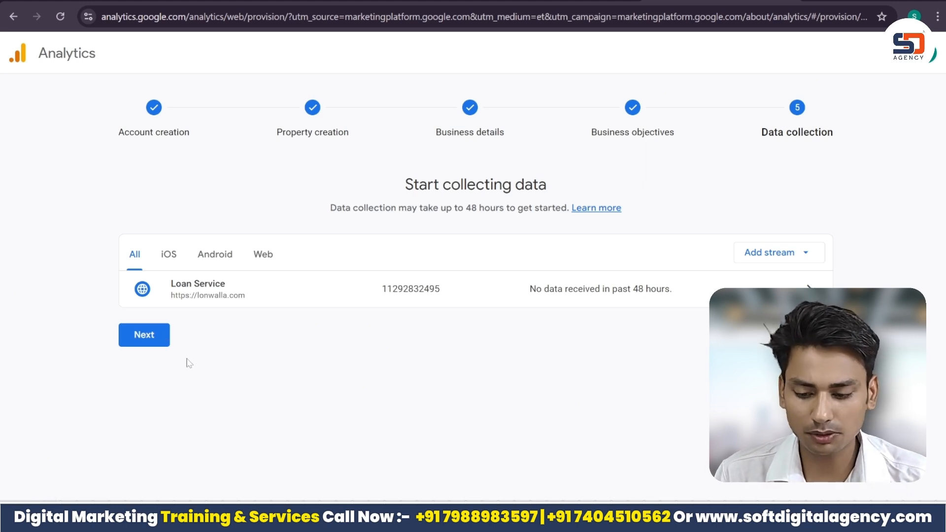
Continue to the Google tag setup and copy the manual installation code snippet.
left_click(150, 334)
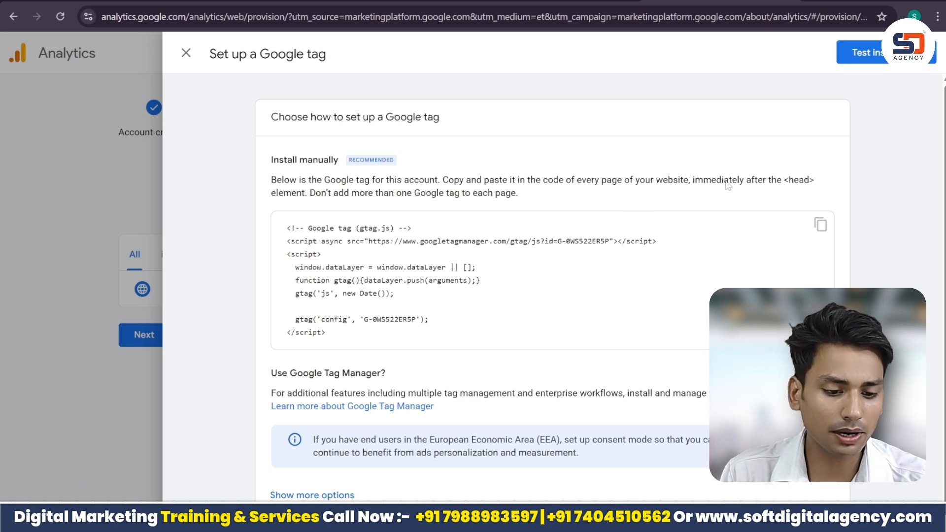
left_click_drag(782, 181, 820, 186)
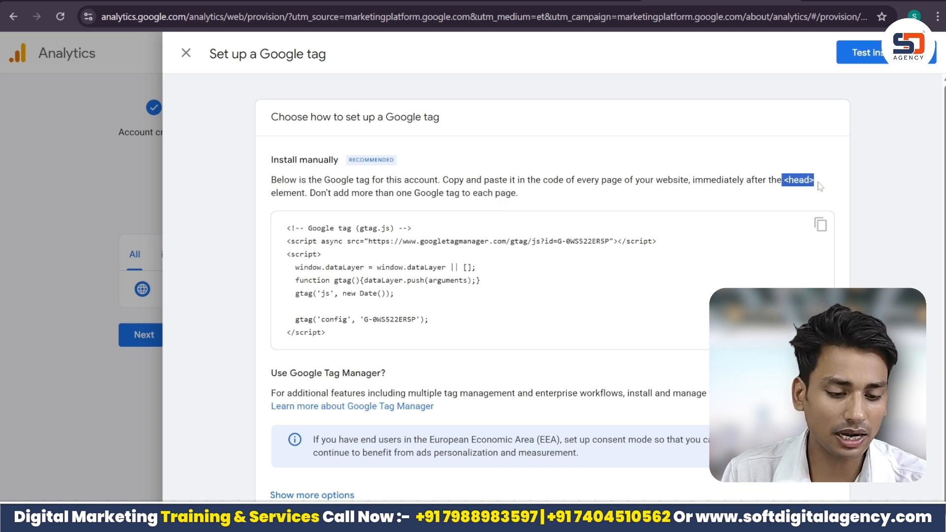
left_click(822, 226)
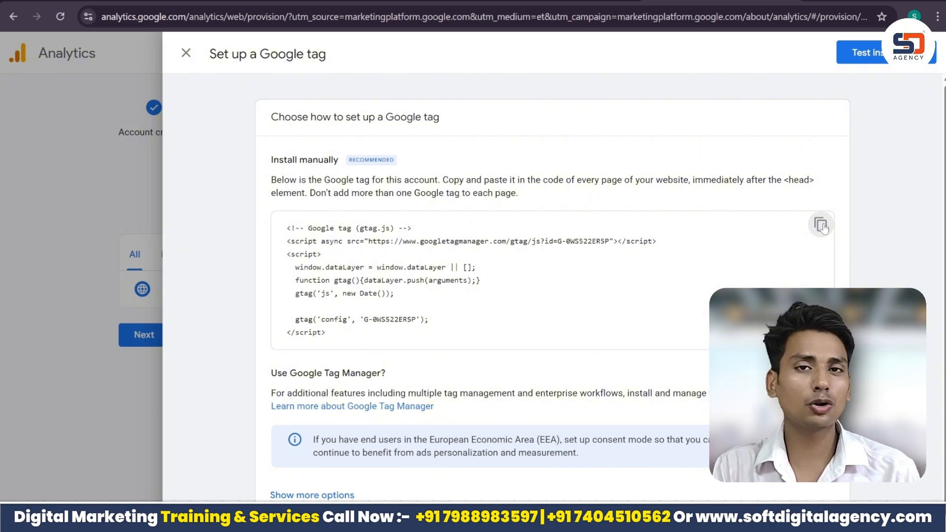
left_click(821, 226)
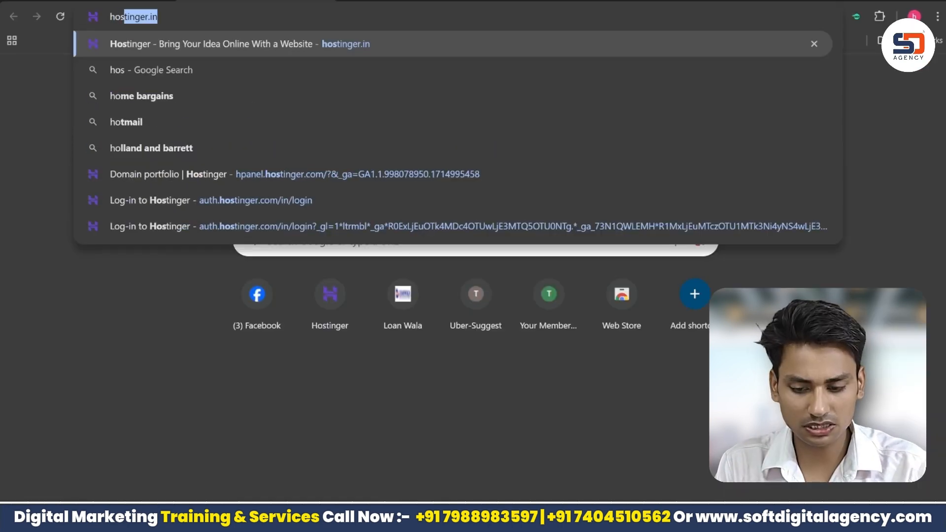
Switch to the other Chrome window, open the Hostinger login page and log in with the account e-mail and password.
key("Return")
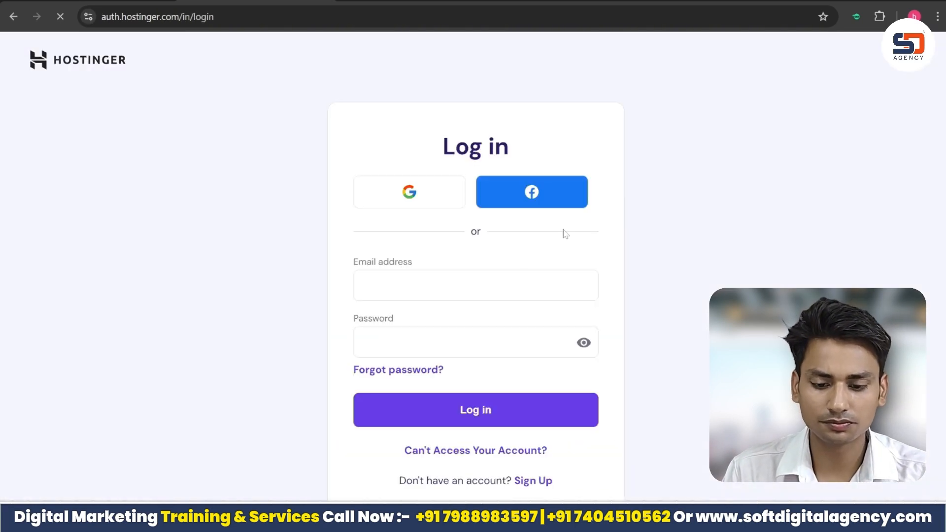
key("Return")
left_click(507, 342)
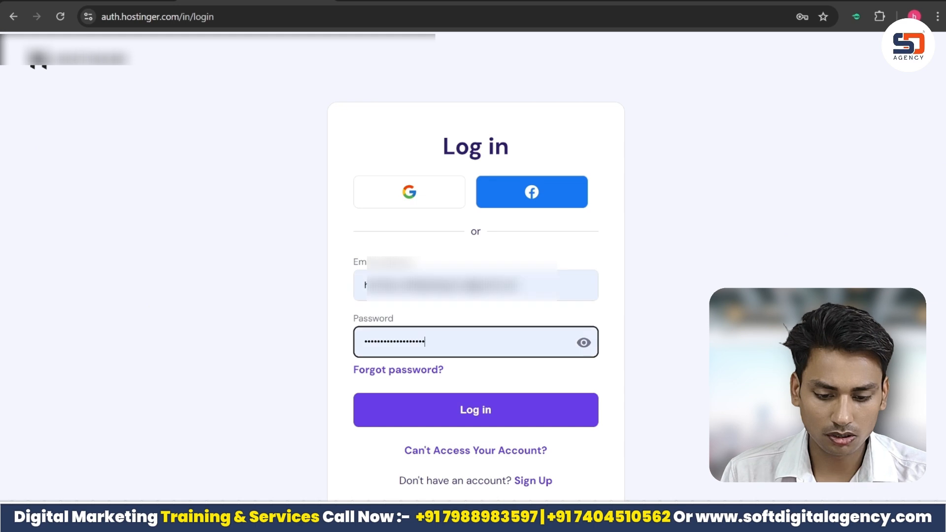
left_click(506, 411)
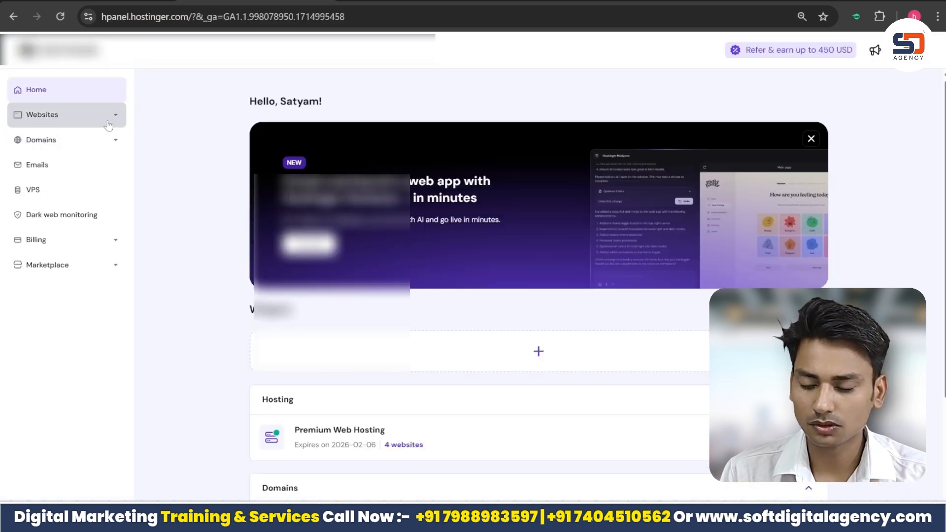
Open the dashboard of lonwalla.com from the Hostinger websites list.
left_click(107, 118)
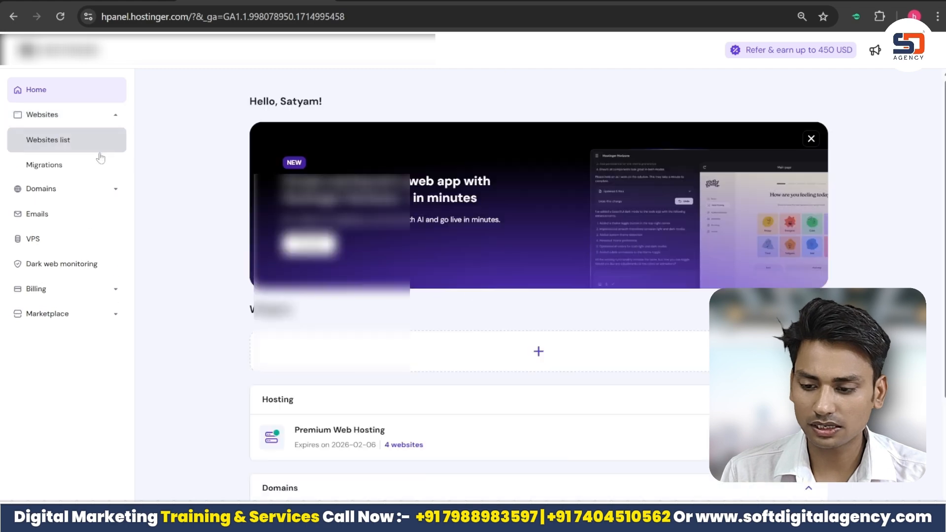
left_click(100, 148)
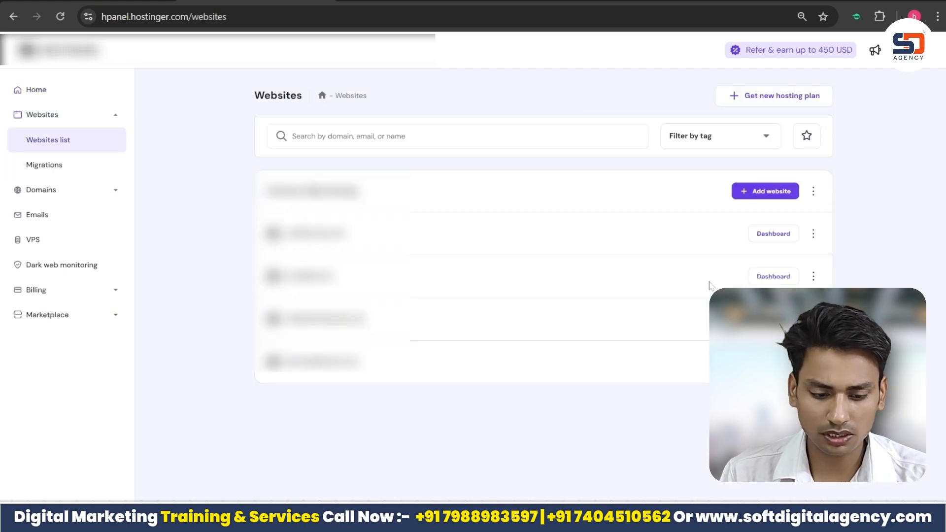
left_click(781, 277)
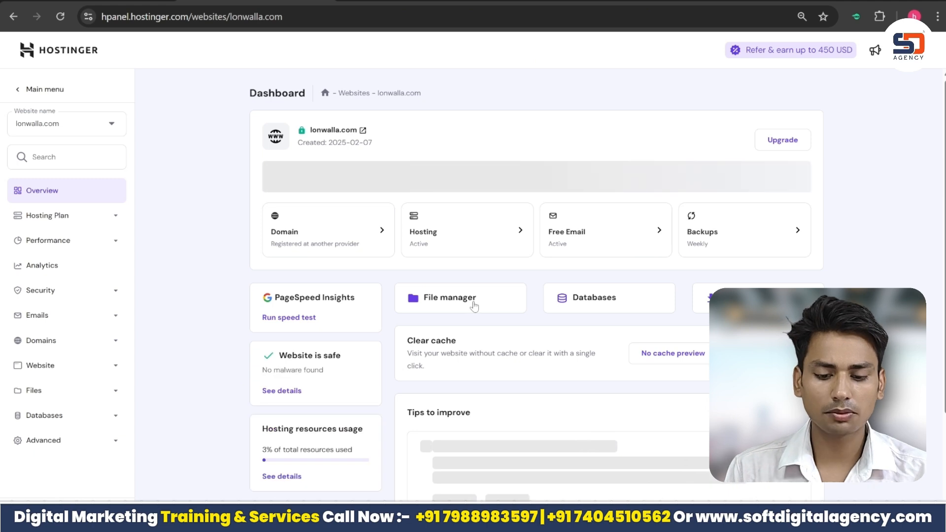
Open the site's file manager and open index.php from the public_html folder for editing.
left_click(501, 301)
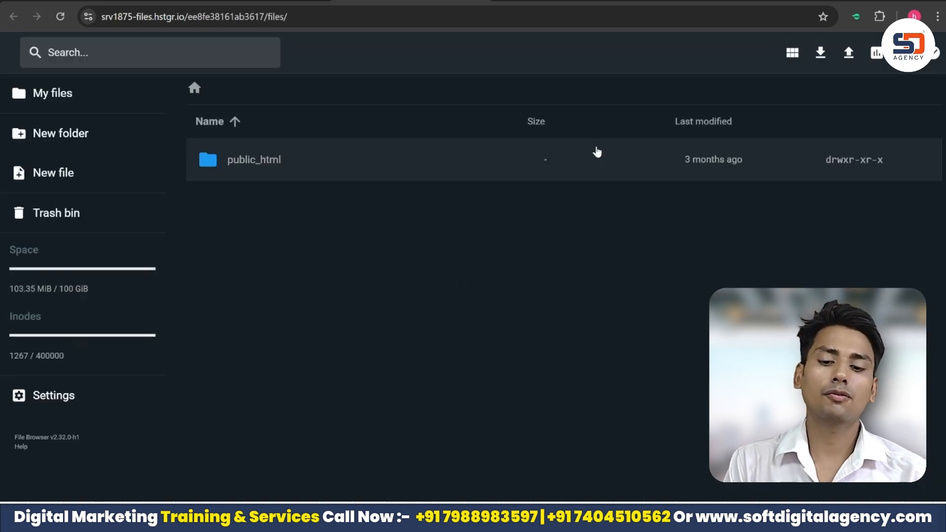
double_click(436, 153)
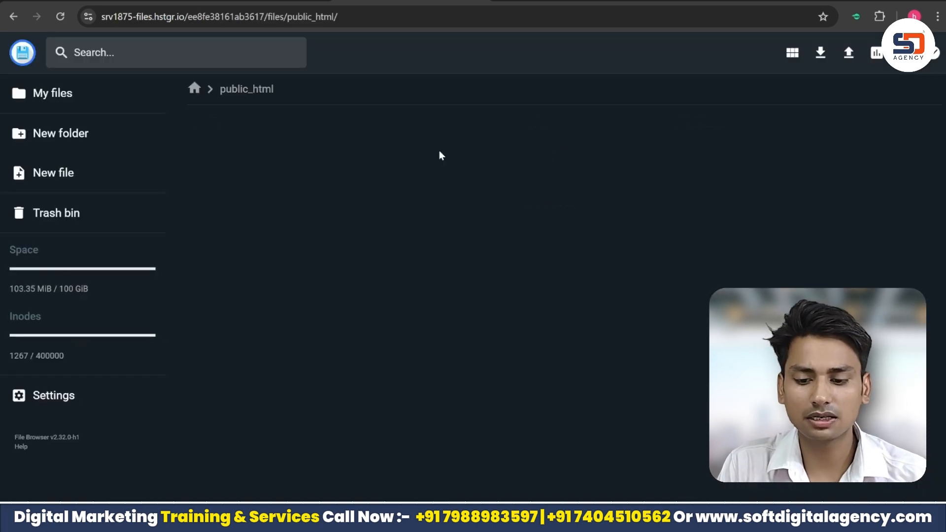
scroll(818, 201, "down", 10)
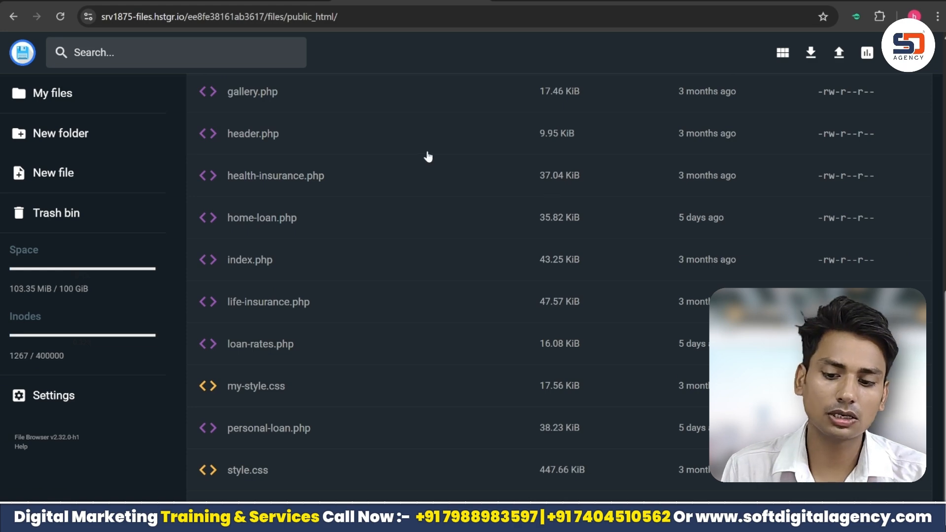
double_click(409, 263)
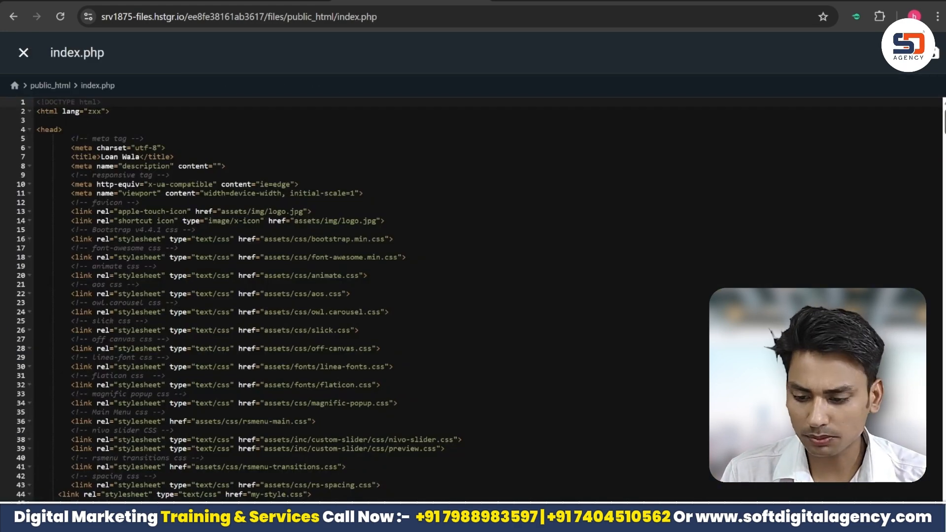
Paste the copied Google tag code on a new line just before the closing </head> tag in index.php and save the file.
scroll(345, 296, "down", 5)
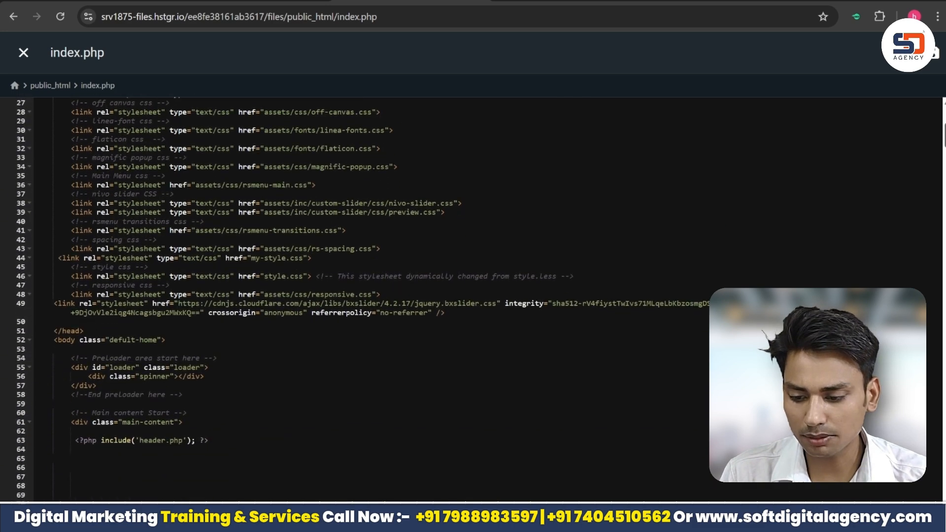
scroll(345, 296, "up", 5)
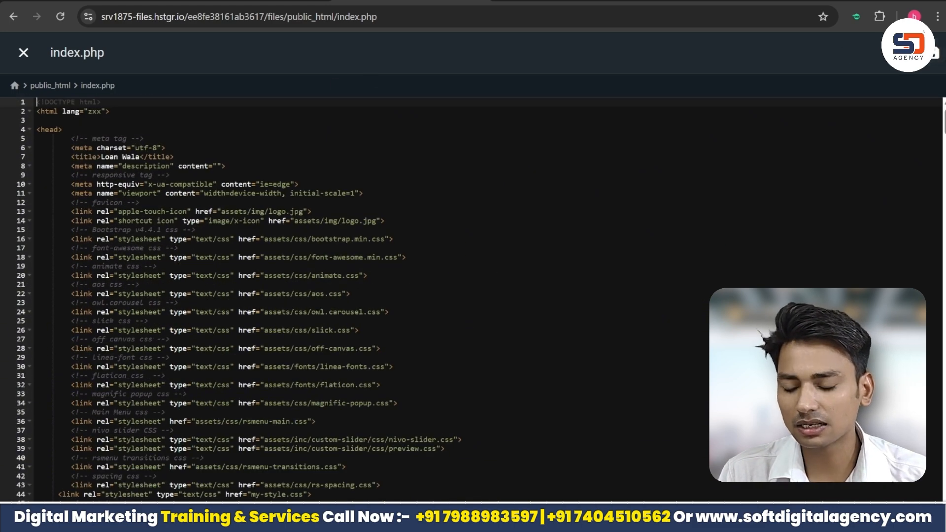
left_click_drag(66, 129, 40, 129)
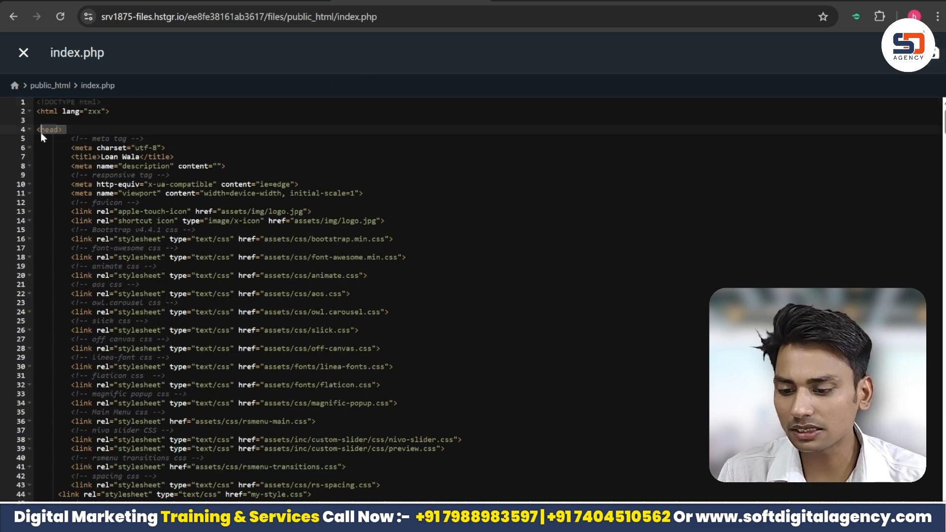
left_click(166, 147)
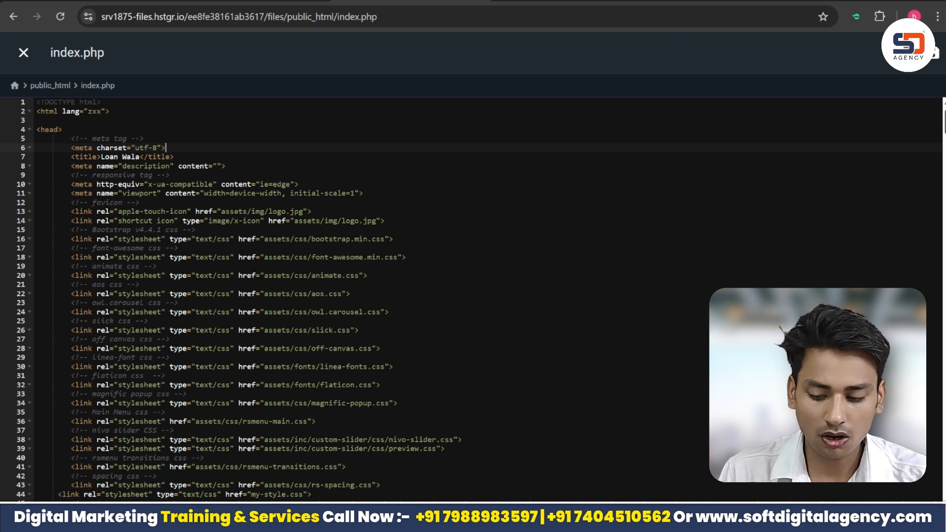
scroll(424, 296, "down", 11)
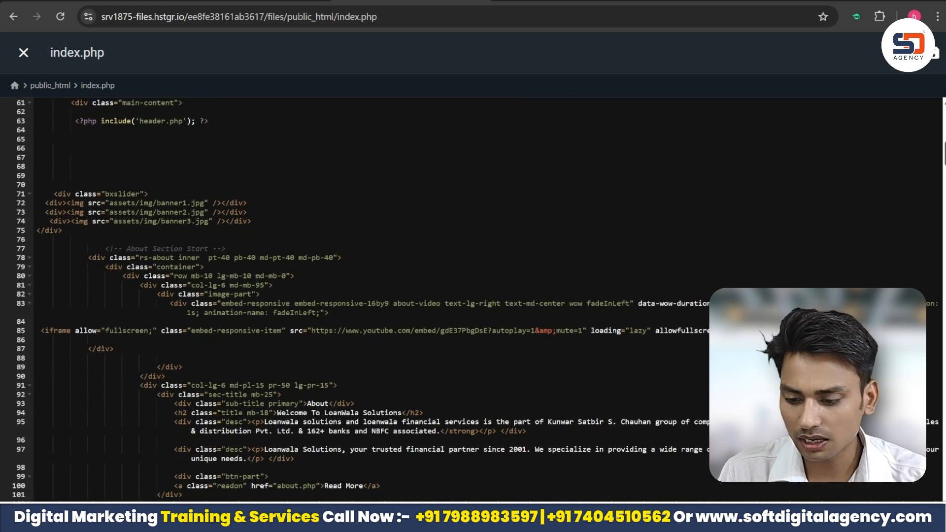
scroll(423, 295, "up", 11)
scroll(423, 295, "down", 5)
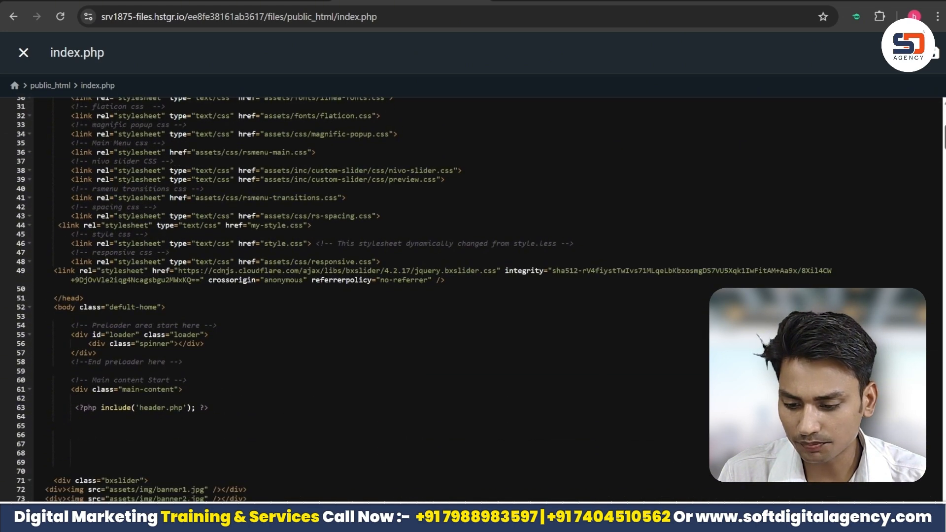
scroll(236, 296, "down", 1)
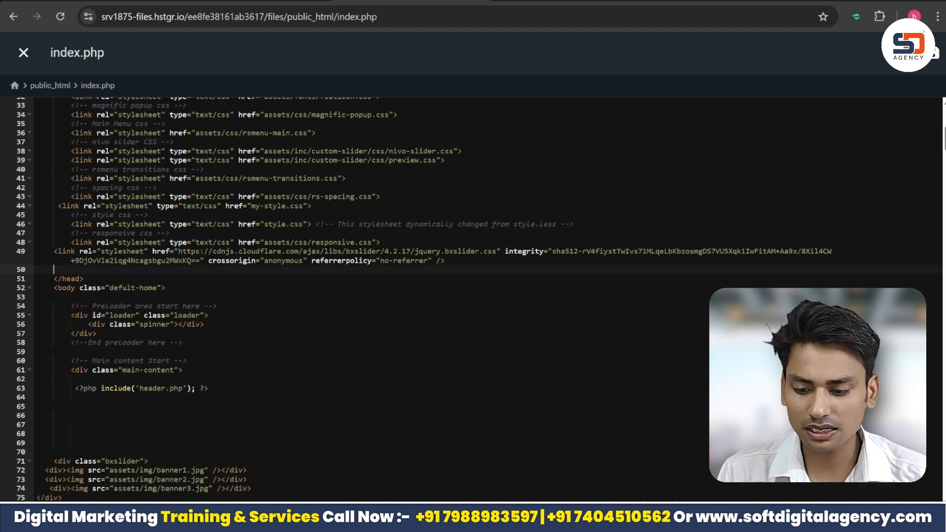
key("Return")
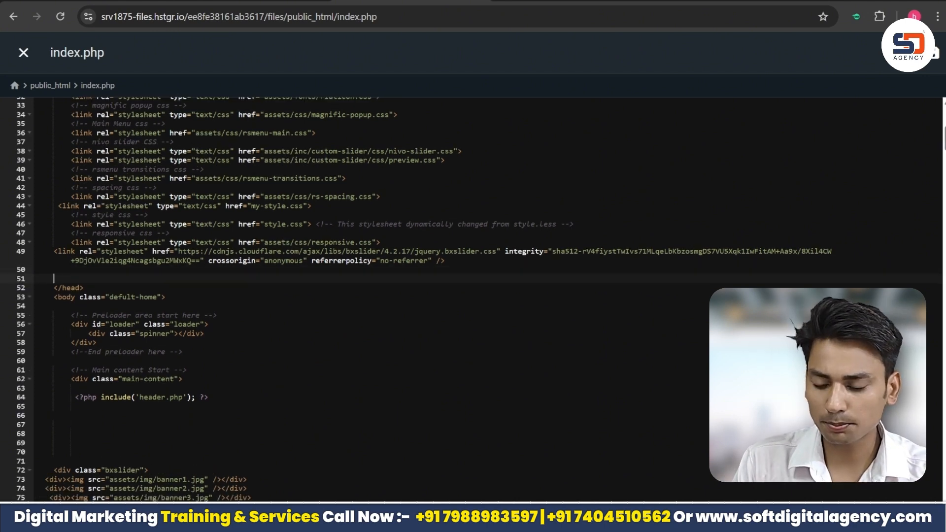
type("<!-- Google tag (gtag.js) --> <script async src=\"https://www.googletagmanager.com/gtag/js?id=G-0WS522ER5P\"></script> <script>   window.dataLayer = window.dataLayer || [];   function gtag(){dataLayer.push(arguments);}   gtag('js', new Date());    gtag('config', 'G-0WS522ER5P'); </script>")
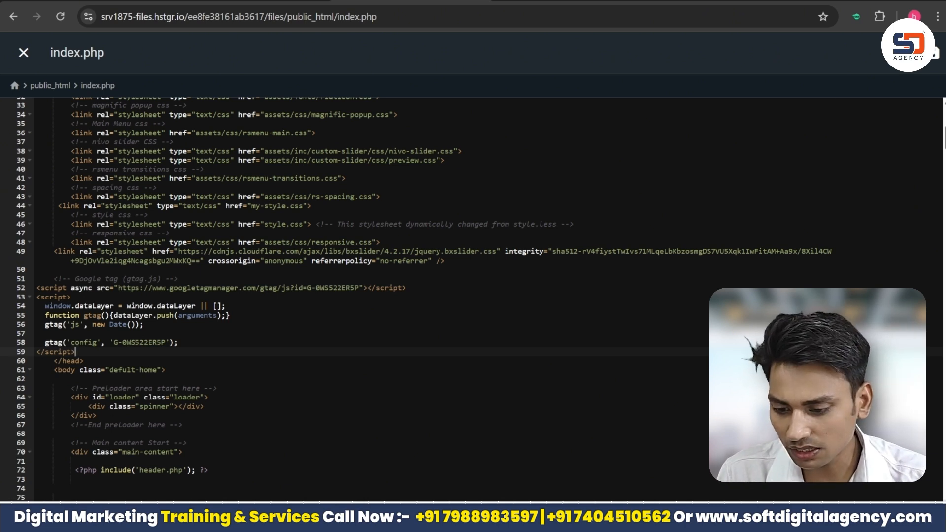
left_click_drag(75, 351, 41, 278)
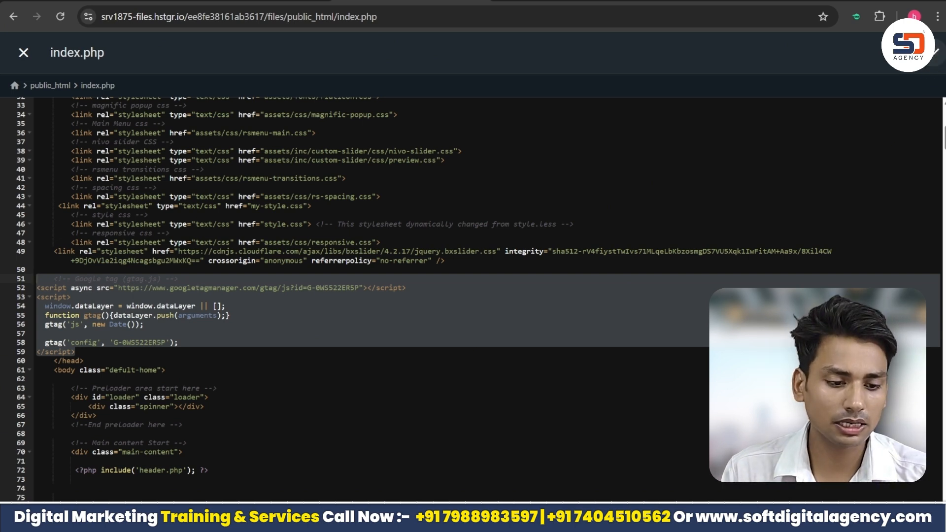
Switch back to Google Analytics, test the Google tag installation and finish the tag setup.
mouse_move(704, 528)
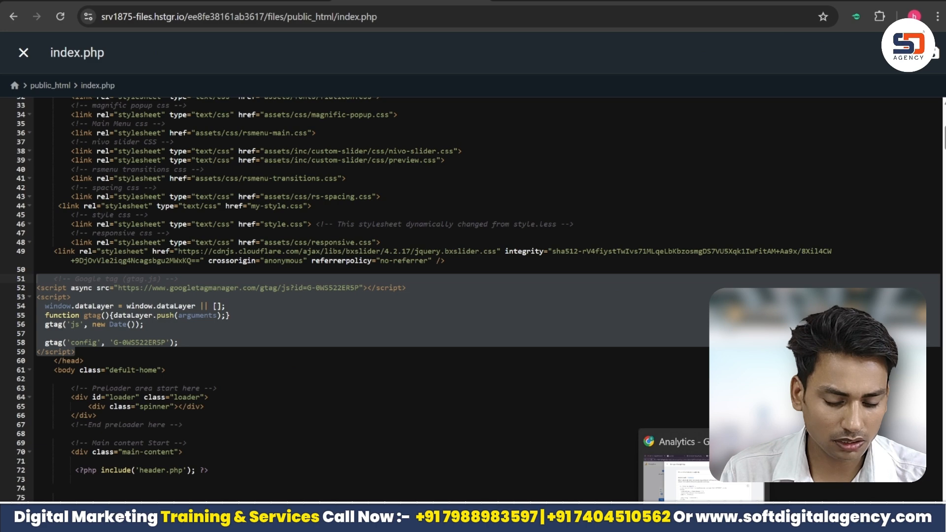
left_click(699, 470)
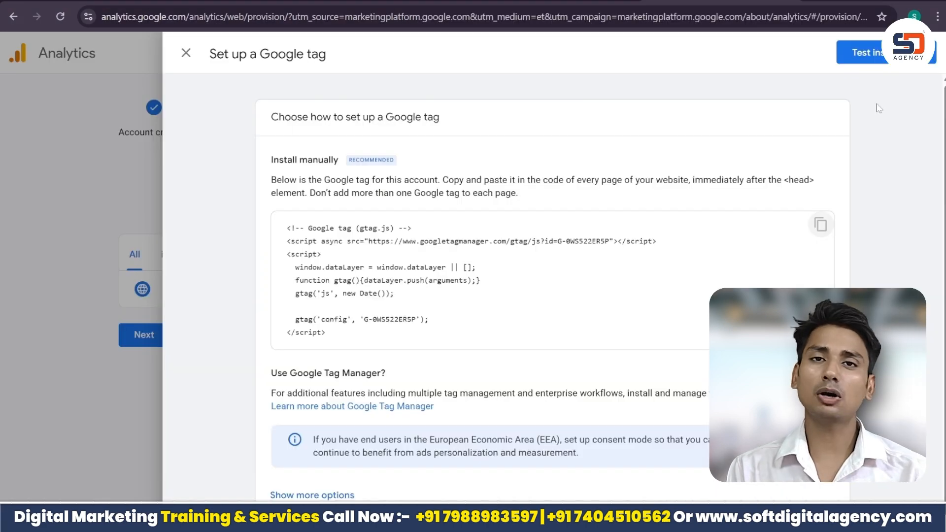
left_click(864, 55)
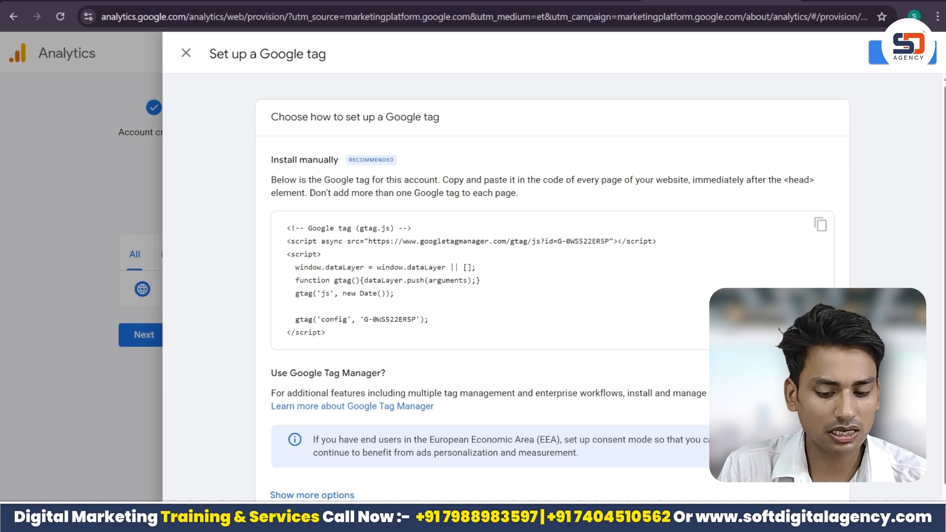
left_click(900, 54)
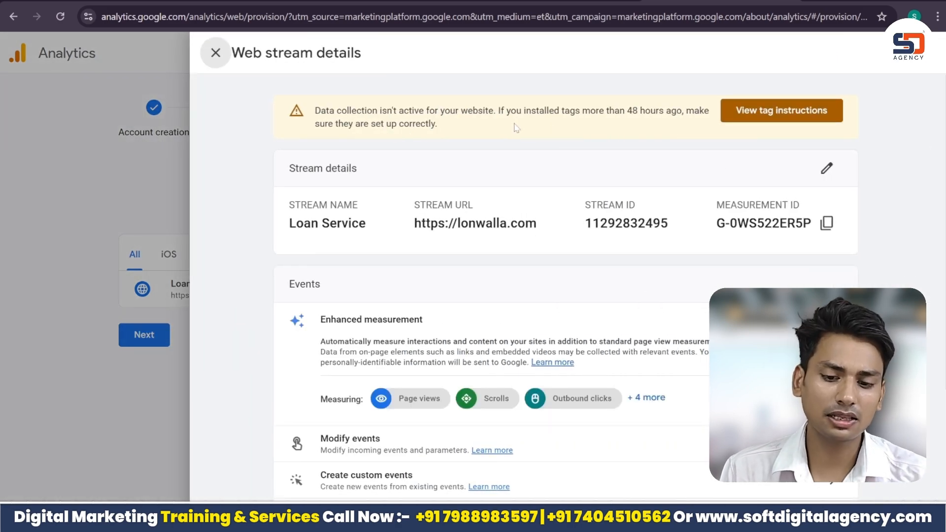
Review the data collection notice in the web stream details, close them and reopen the Loan Service stream.
left_click_drag(437, 124, 505, 111)
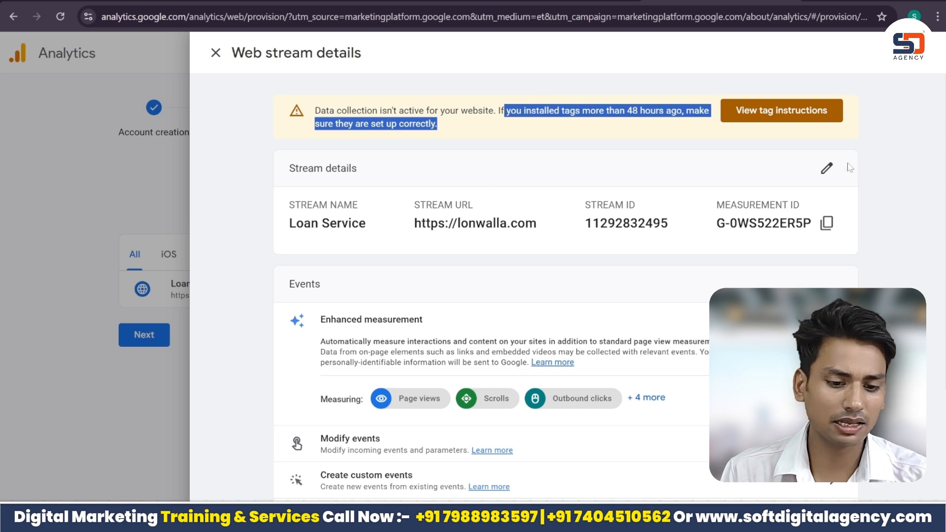
left_click(882, 166)
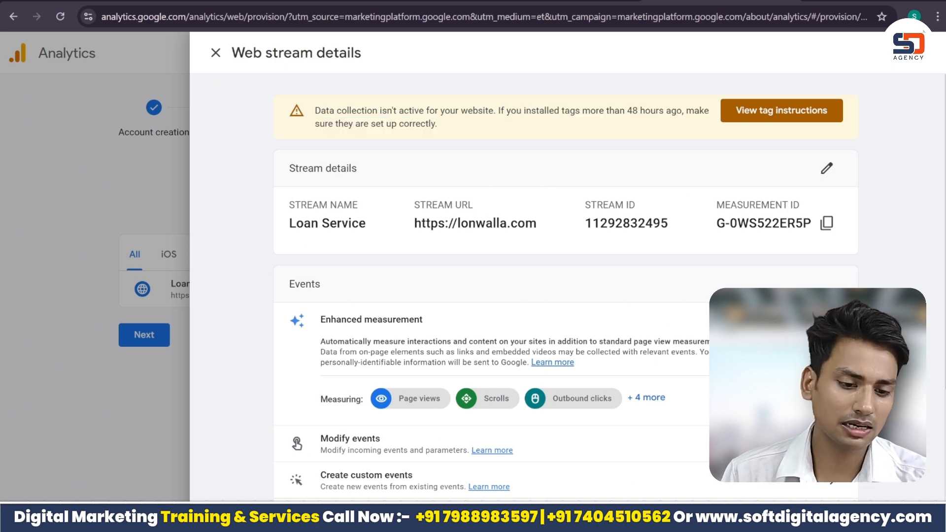
mouse_move(945, 170)
left_mouse_down()
mouse_move(944, 296)
mouse_move(944, 170)
left_mouse_up()
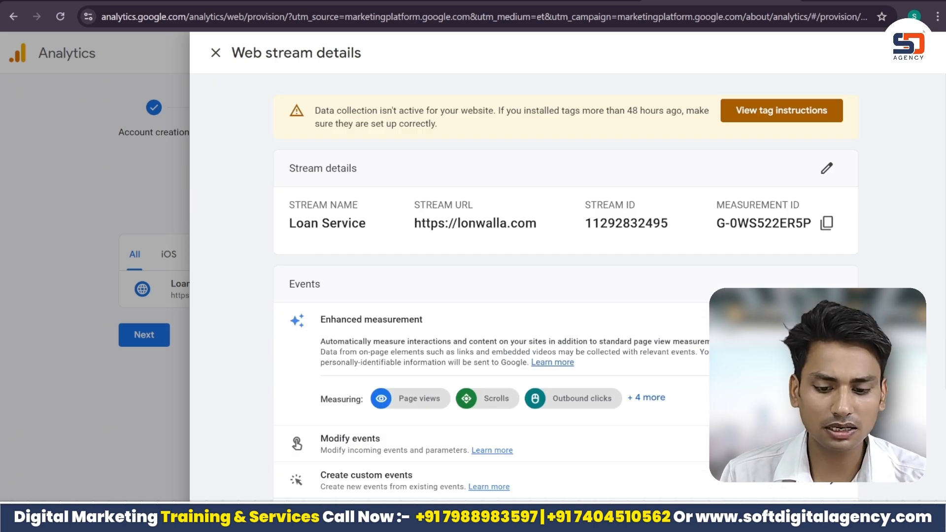
left_click(215, 54)
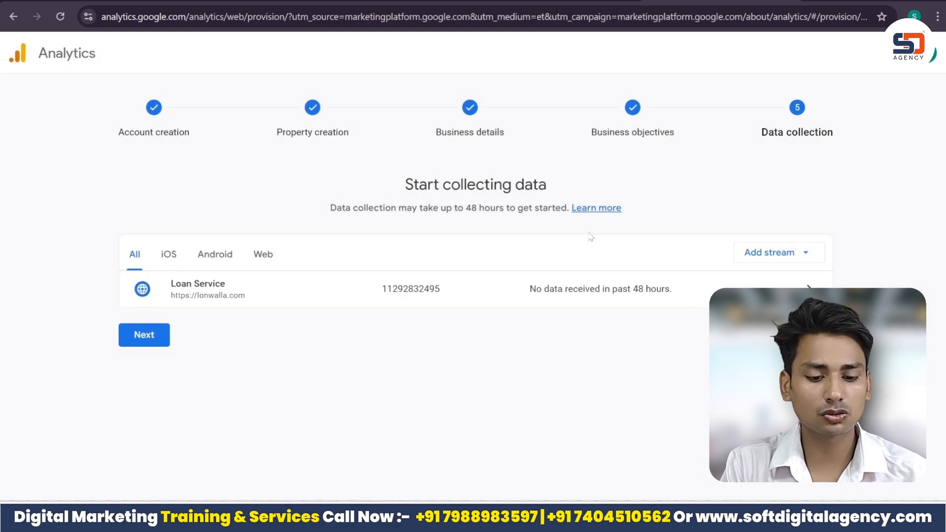
left_click(581, 291)
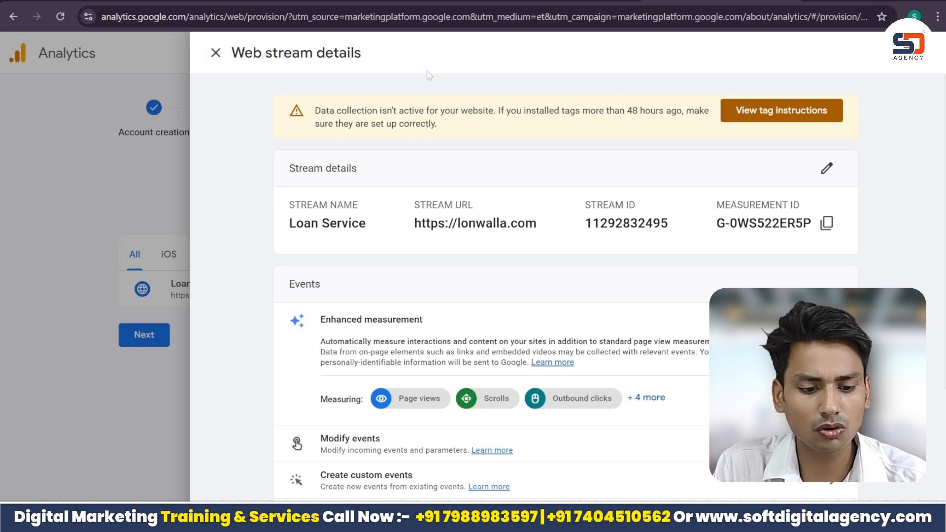
Check the tag installation instructions and the Loan Service web stream details, and close both.
left_click(781, 110)
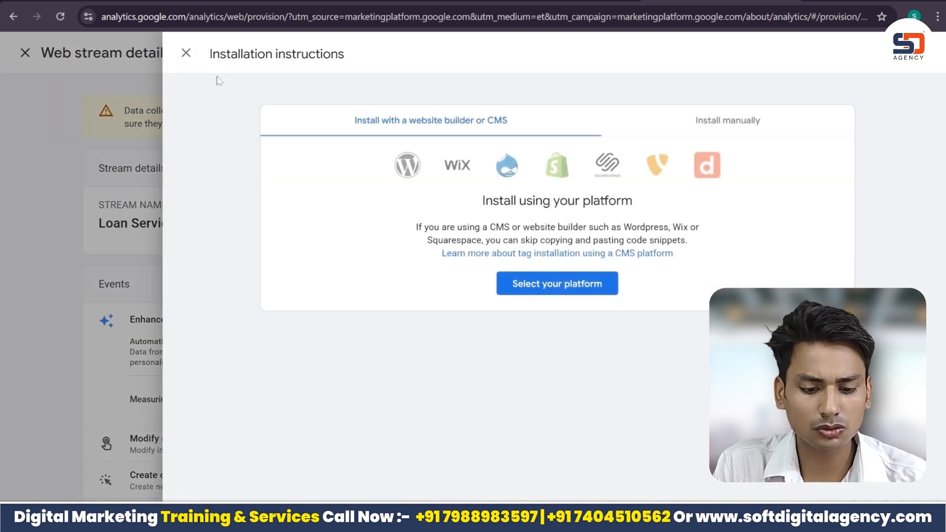
left_click(186, 53)
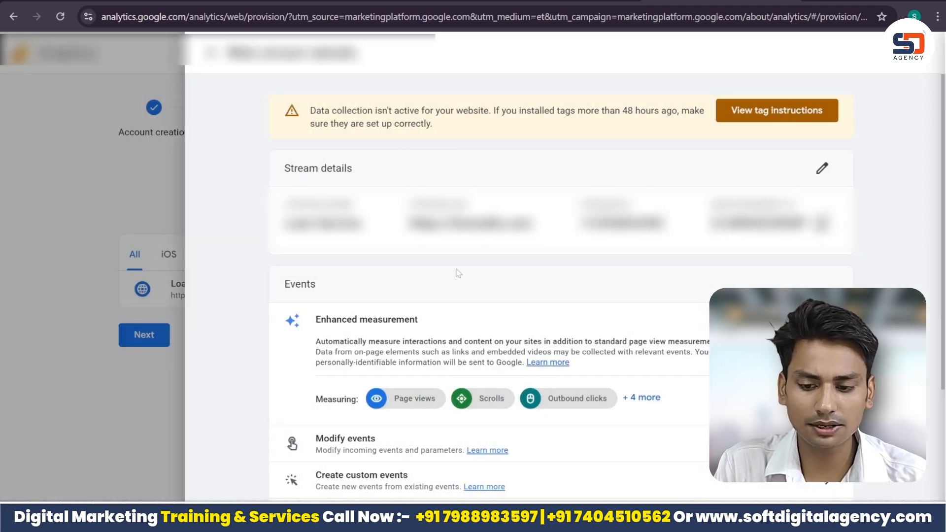
left_click(162, 156)
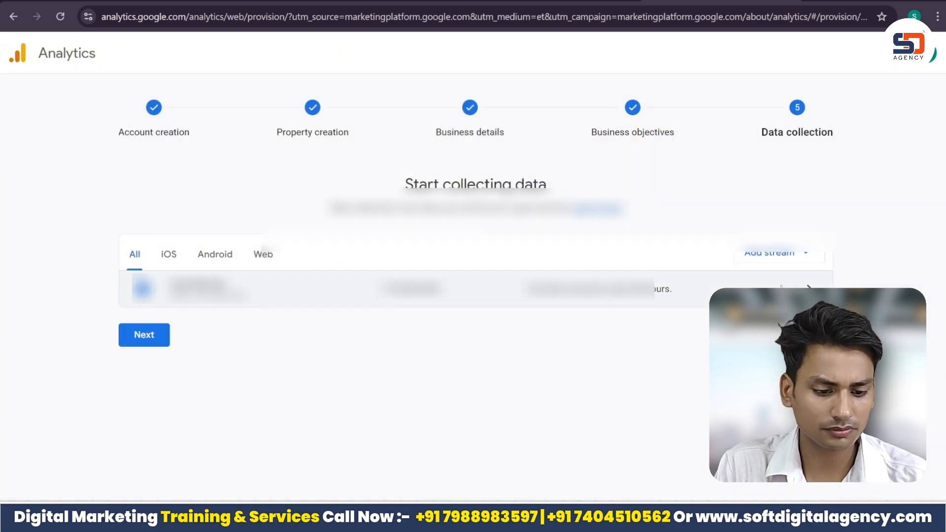
left_click(781, 289)
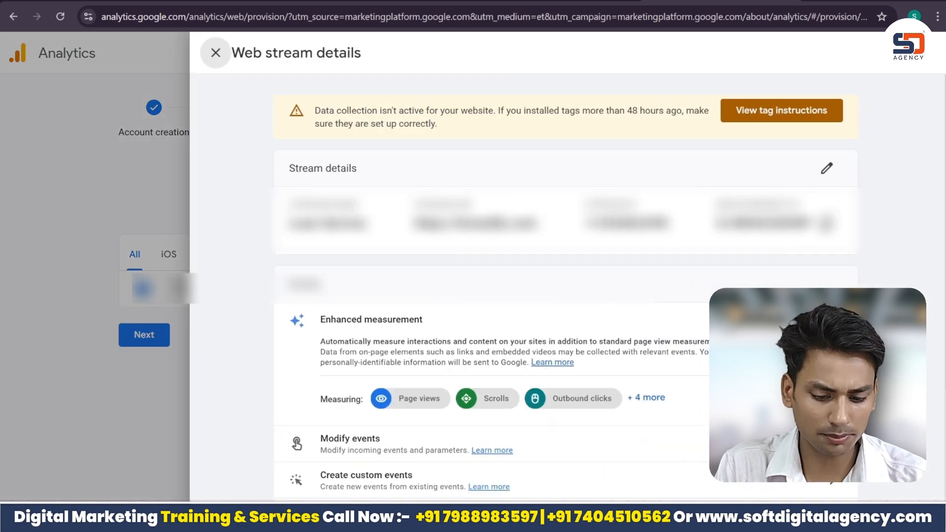
scroll(565, 285, "down", 4)
scroll(615, 150, "up", 4)
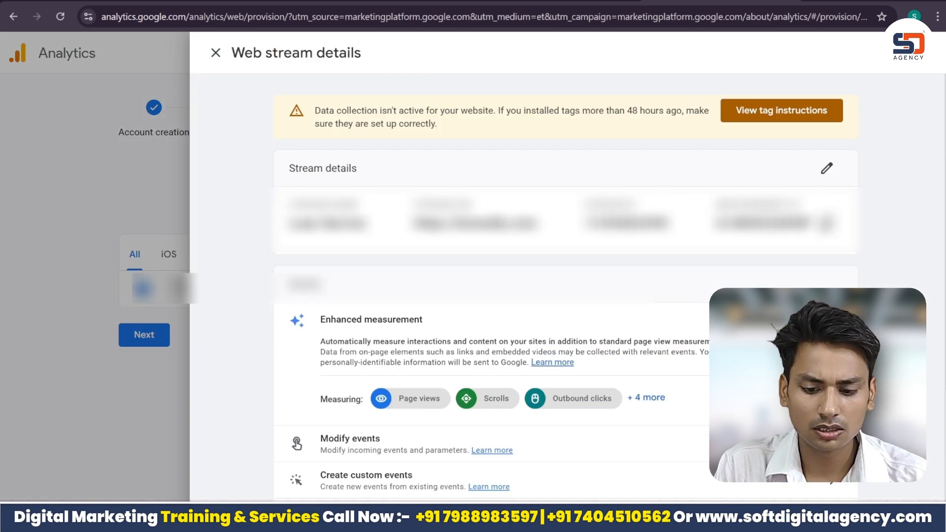
left_click(228, 56)
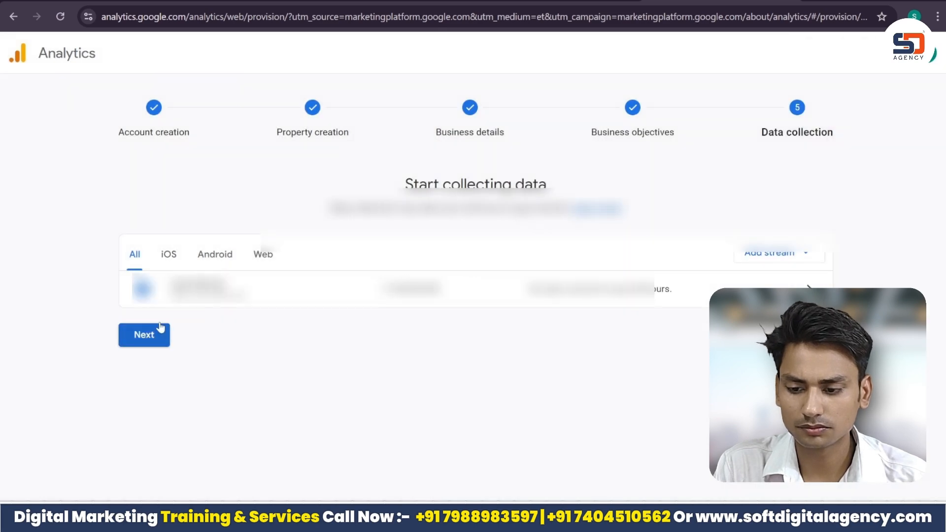
Finish the data collection setup, continue to the Analytics Home page and dismiss the benchmarking notice.
left_click(152, 334)
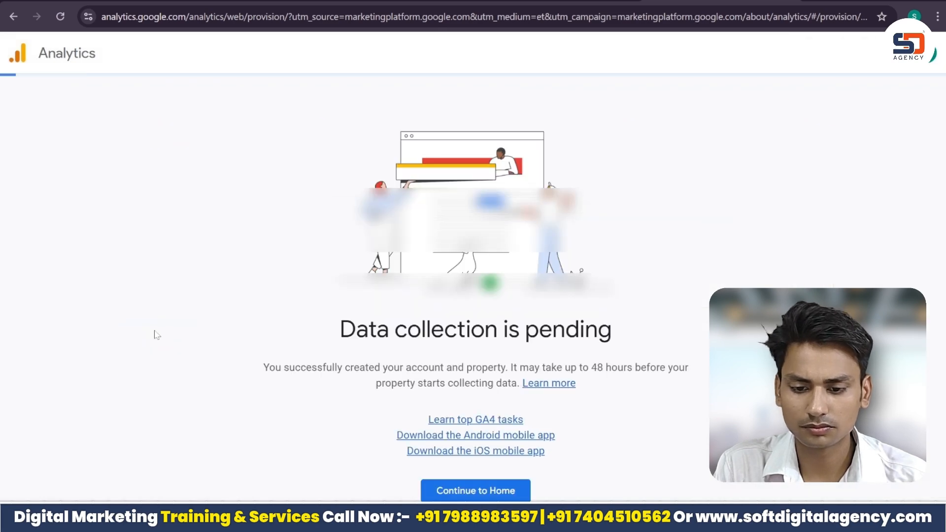
left_click(499, 491)
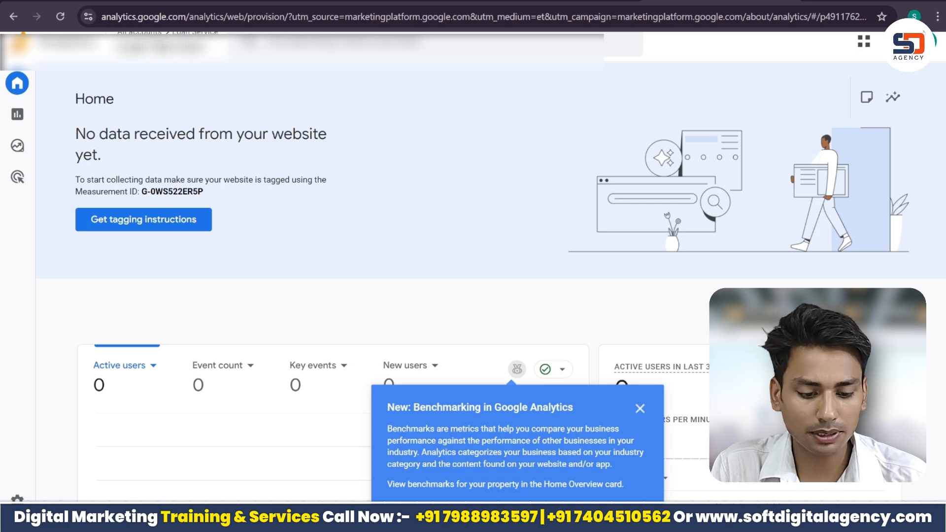
left_click(640, 408)
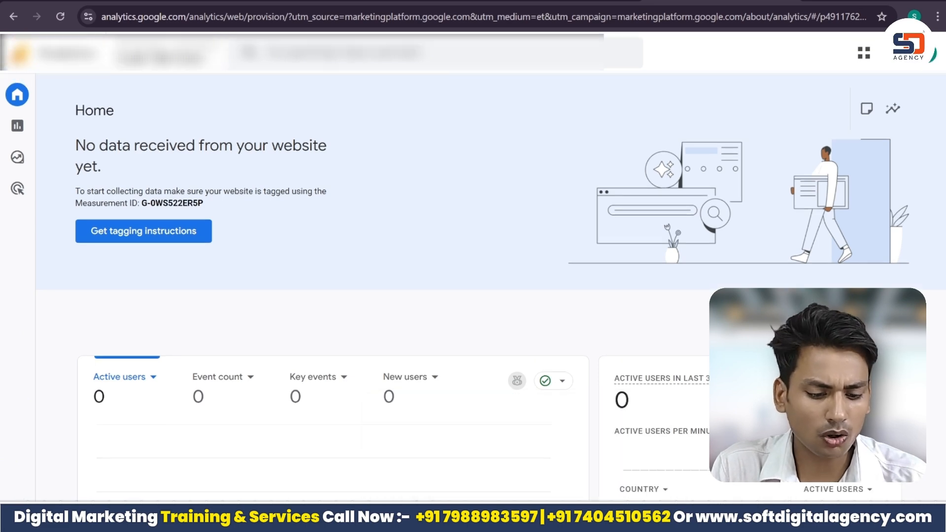
Open the Realtime overview report and examine its active user and event count cards.
mouse_move(28, 134)
left_click(77, 133)
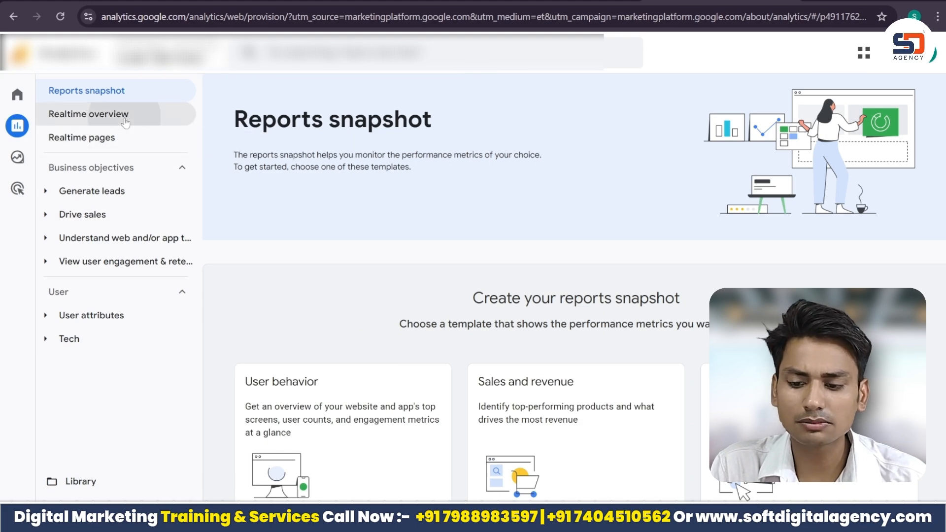
left_click(123, 116)
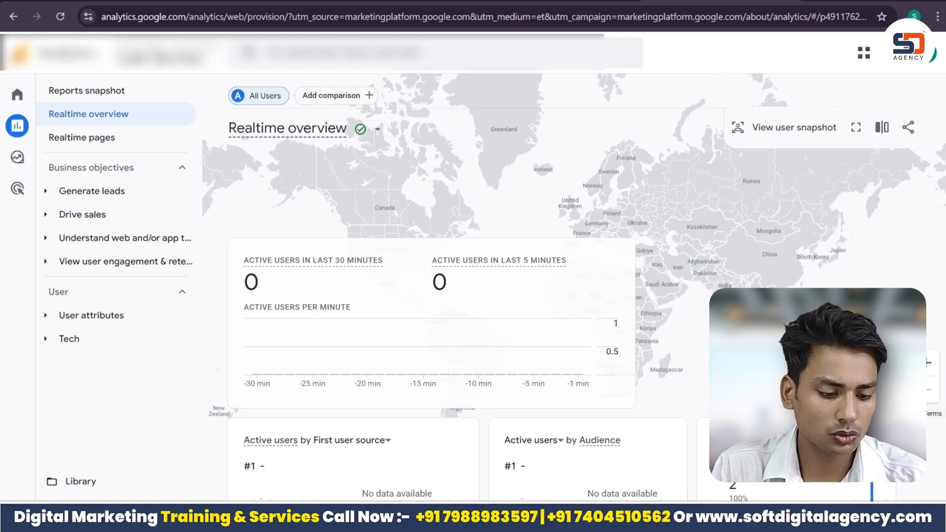
scroll(566, 296, "down", 7)
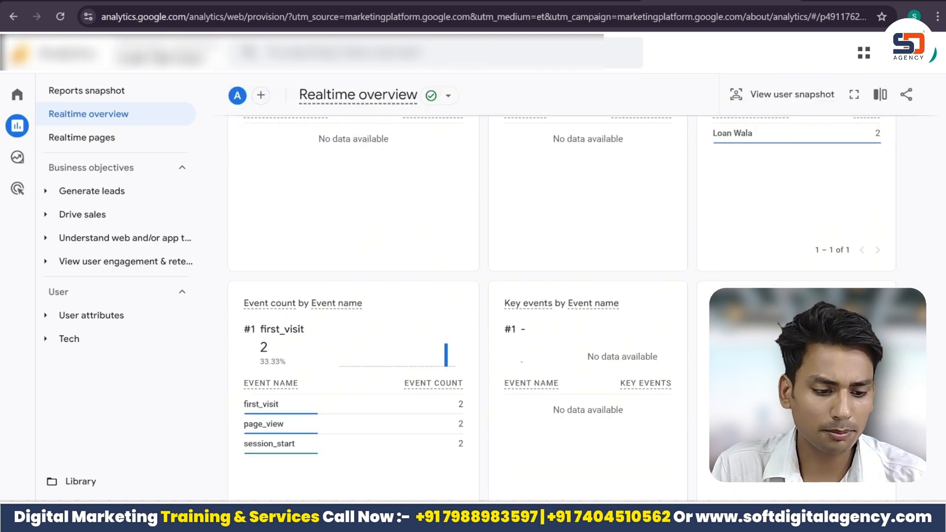
scroll(566, 296, "up", 7)
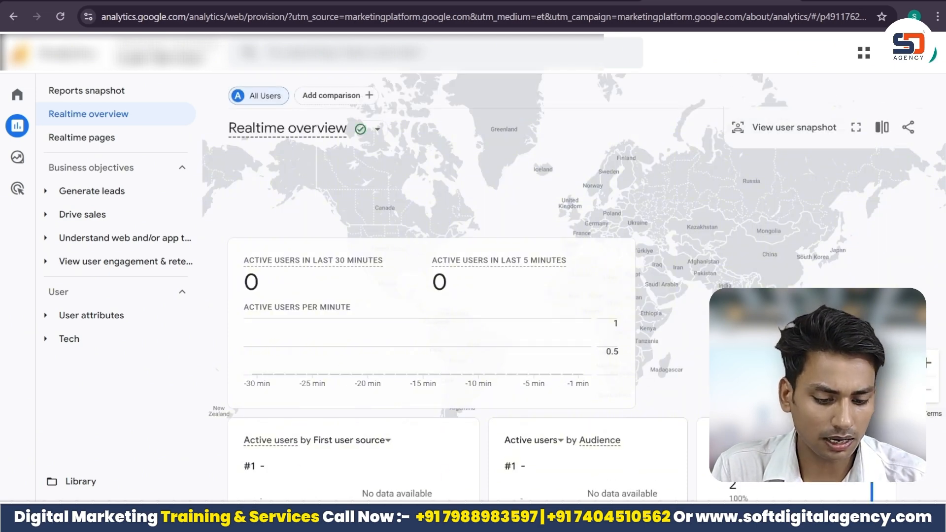
Load lonwalla.com in another browser tab and browse its page, and return to Google Analytics to reload the Realtime overview report.
mouse_move(675, 520)
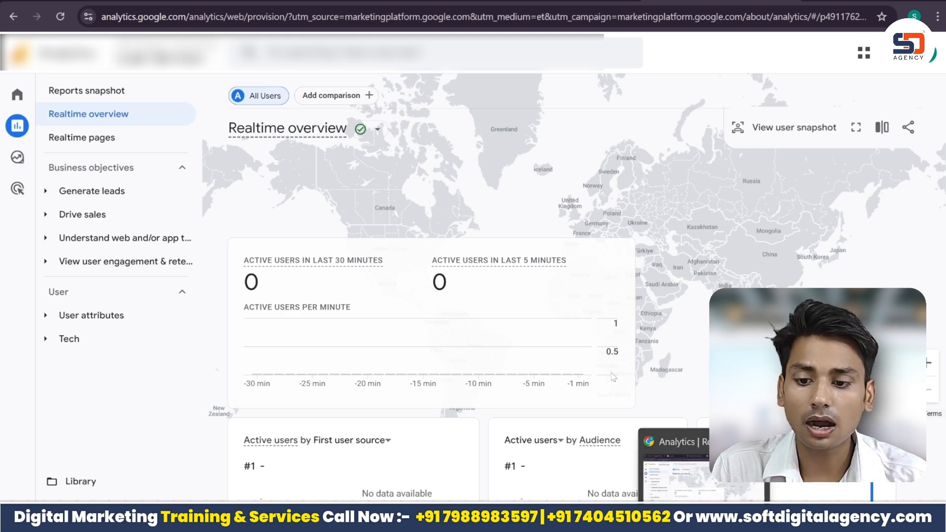
left_click(222, 2)
key("Return")
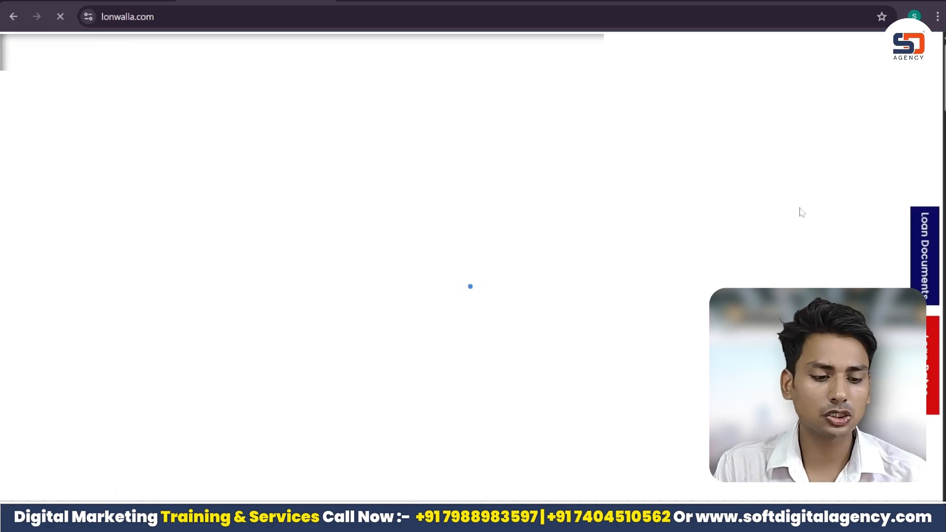
scroll(470, 287, "down", 10)
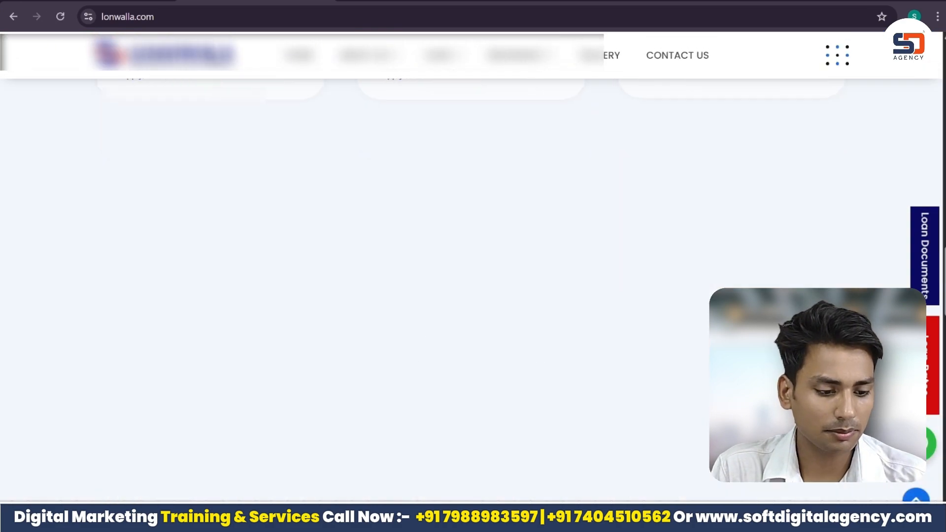
left_click_drag(944, 302, 930, 111)
scroll(930, 111, "up", 3)
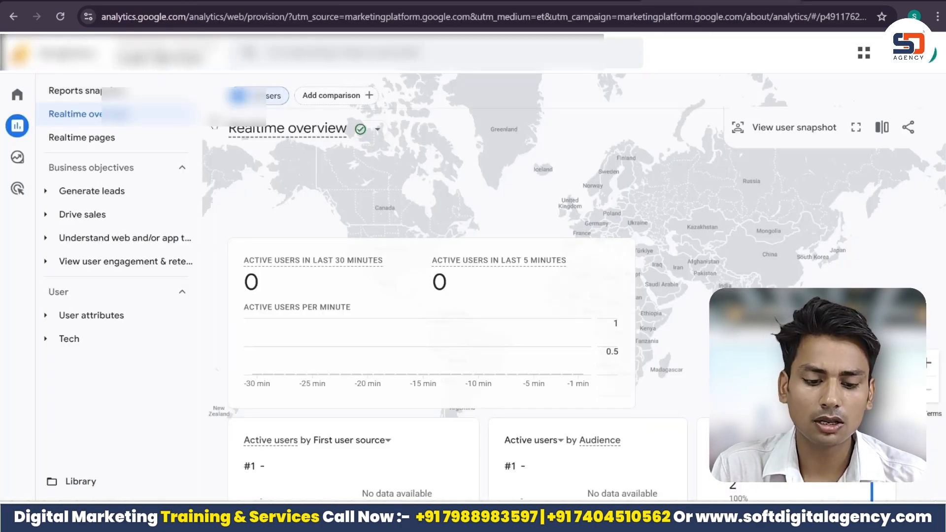
left_click(67, 20)
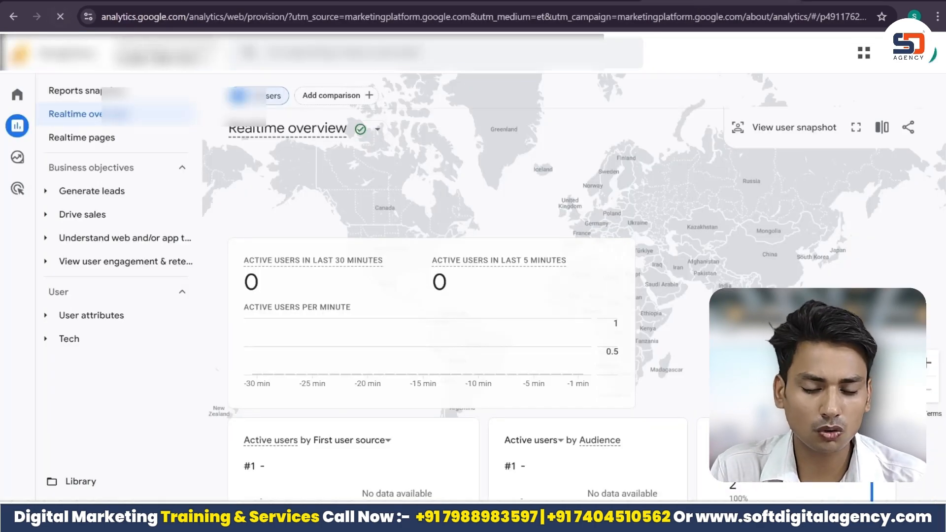